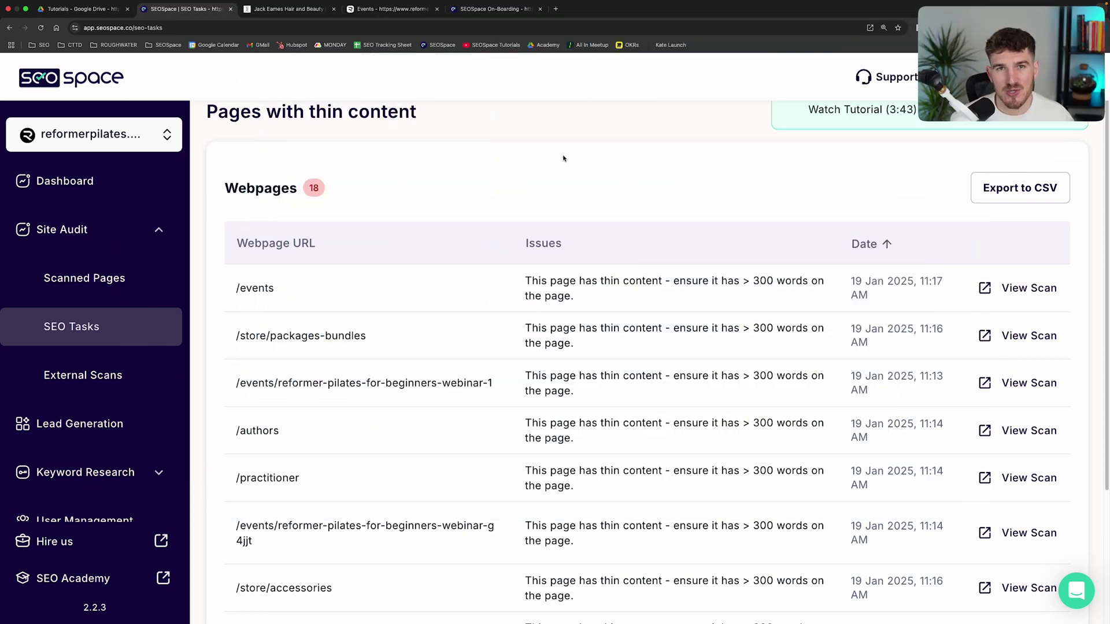
# Step: Switch from the 18-page thin-content list to the hair and beauty photographer's website tab
pyautogui.click(286, 9)
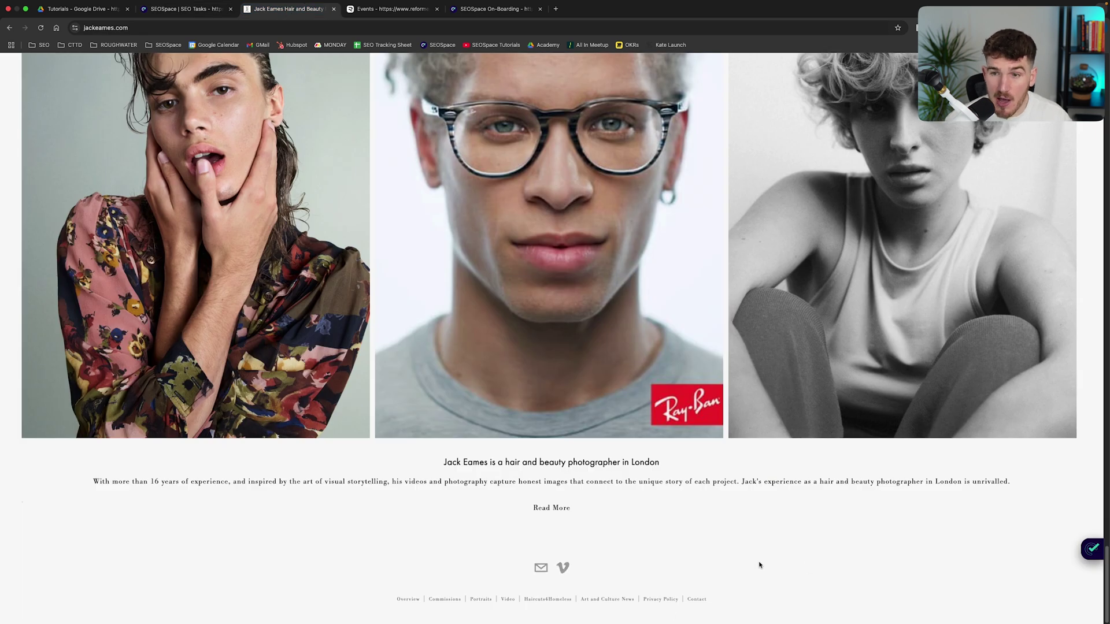
# Step: Expand and review the photographer's long about text and heading as a thin-content example, then collapse it
pyautogui.click(554, 509)
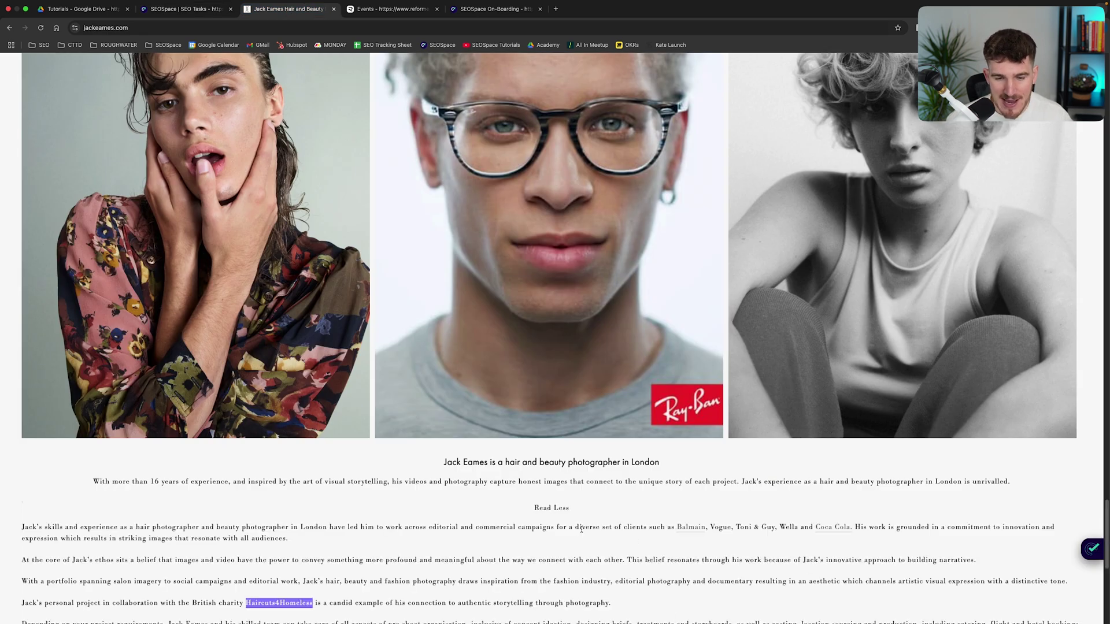
pyautogui.scroll(-6, 482, 471)
pyautogui.scroll(1, 483, 472)
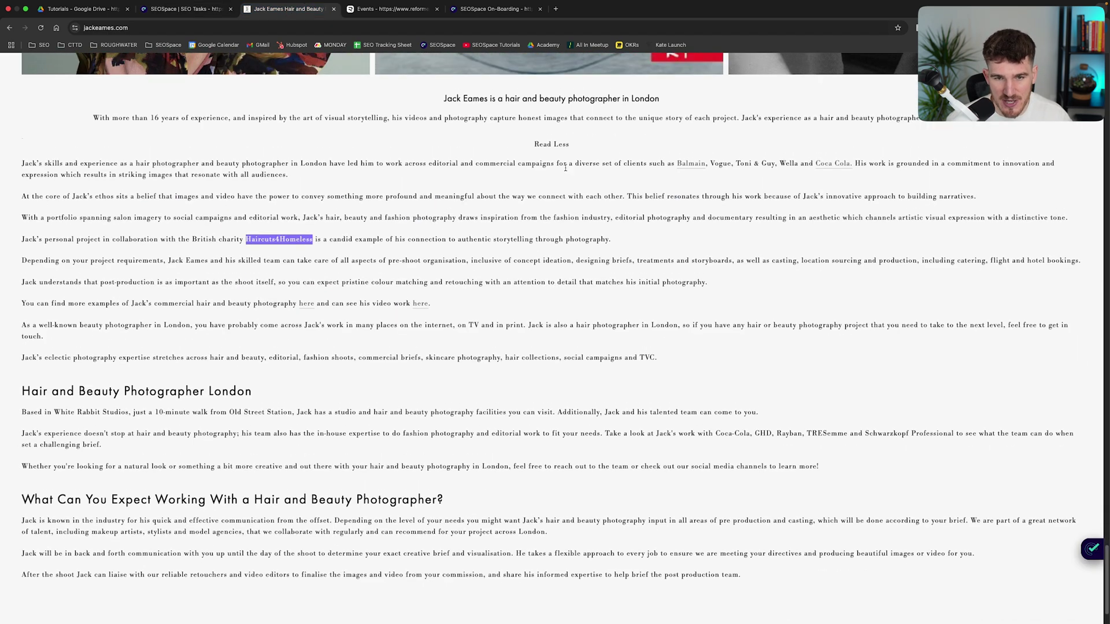
pyautogui.click(558, 149)
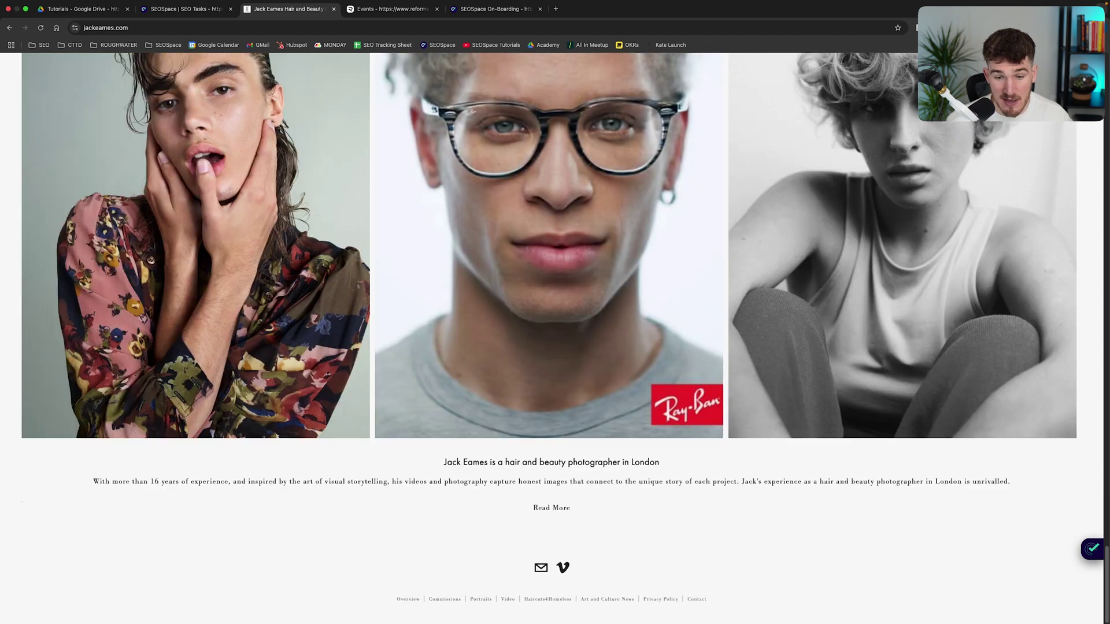
pyautogui.click(532, 508)
pyautogui.scroll(-2, 530, 509)
pyautogui.moveTo(810, 510); pyautogui.dragTo(13, 102)
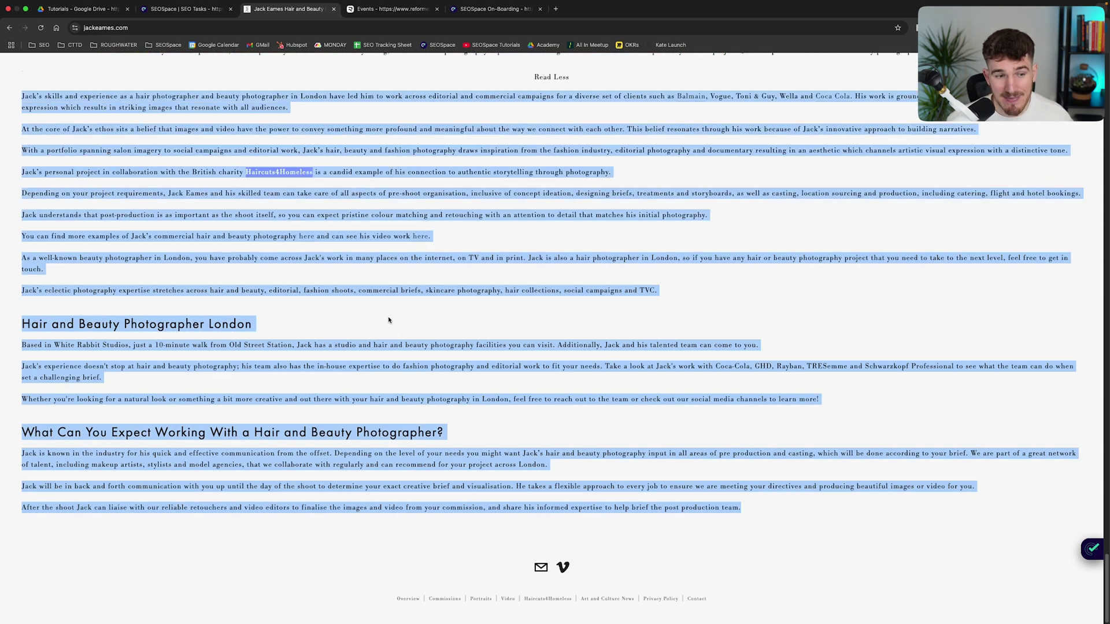
pyautogui.click(376, 341)
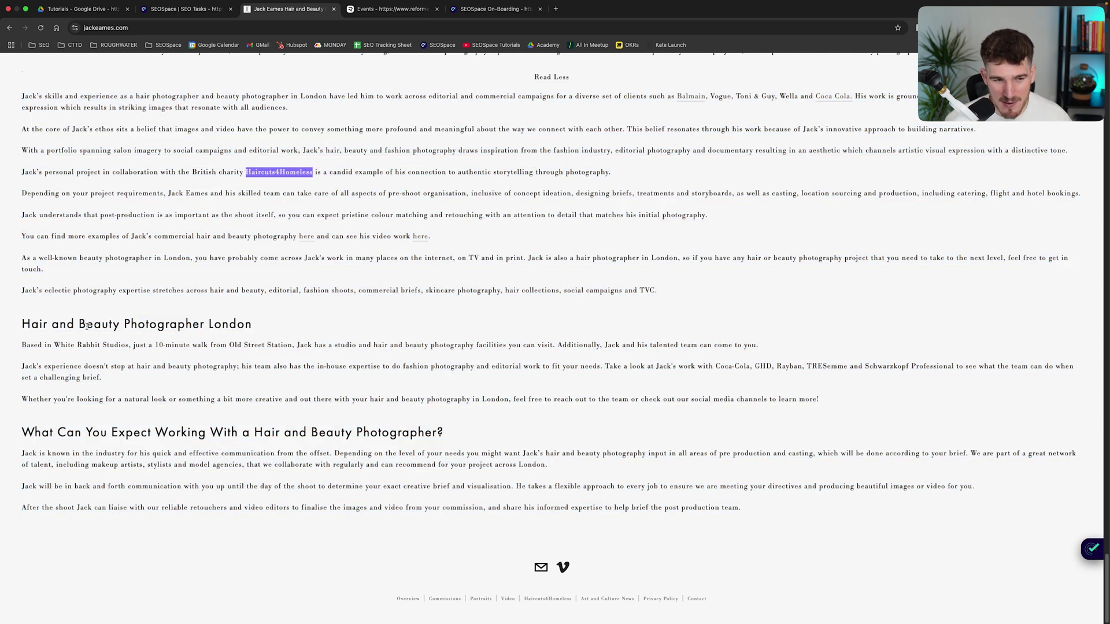
pyautogui.moveTo(87, 327); pyautogui.dragTo(255, 328)
pyautogui.click(317, 322)
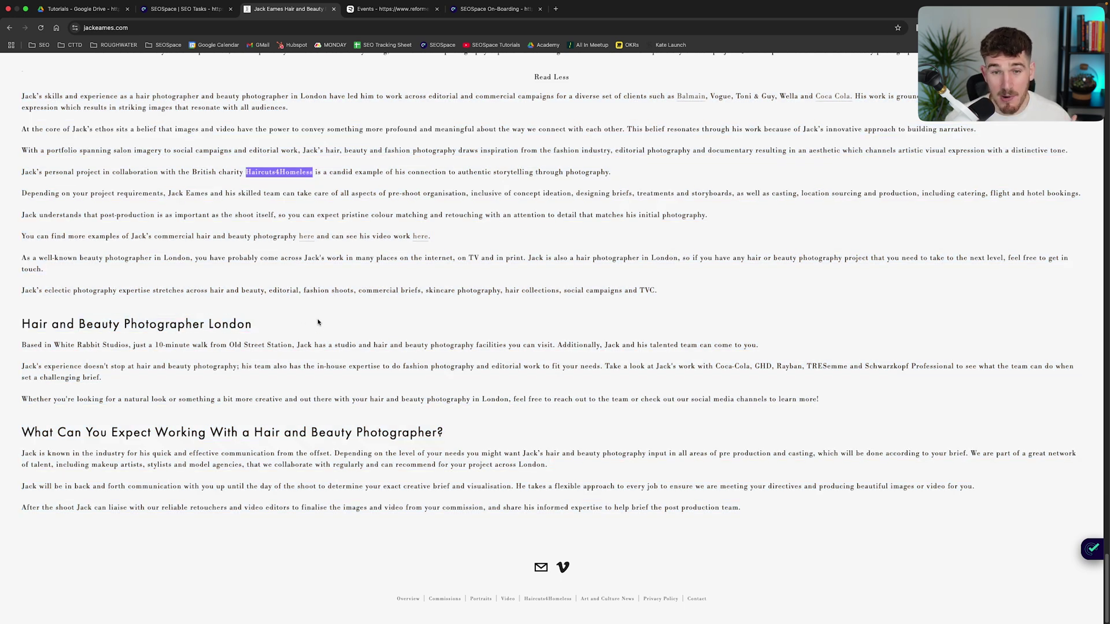
pyautogui.click(551, 78)
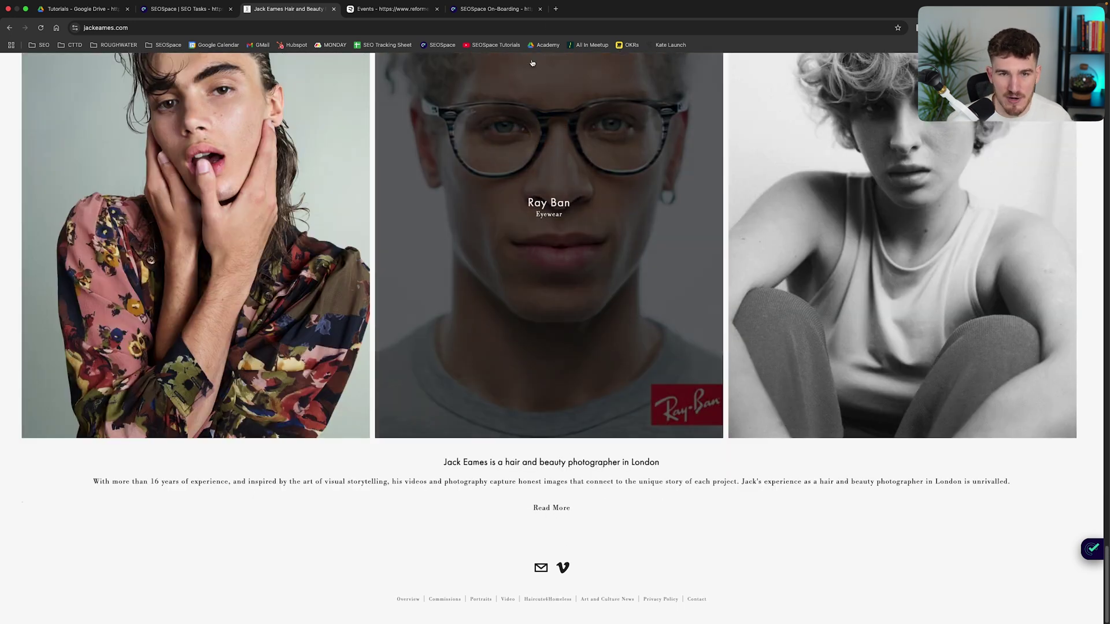
# Step: Load seospace.co in a new Chrome tab
pyautogui.click(555, 9)
pyautogui.write('seospace.co')
pyautogui.press('Return')
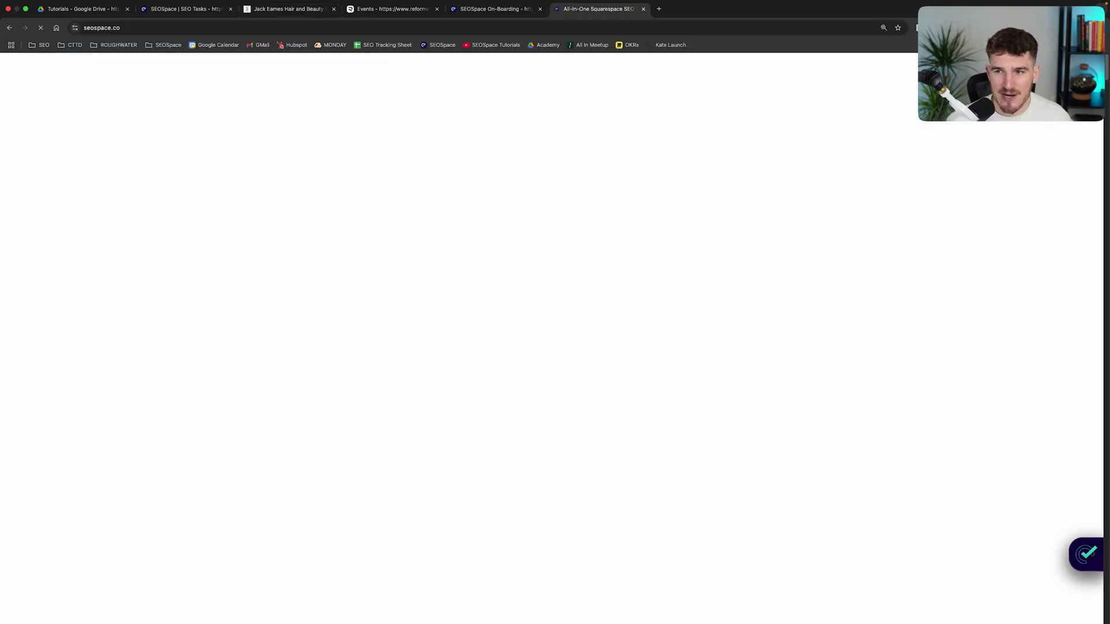
# Step: Scroll to the FAQ and check the 'How does the plugin work?' and sites-covered answers
pyautogui.scroll(-6, 1104, 145)
pyautogui.scroll(-20, 1104, 145)
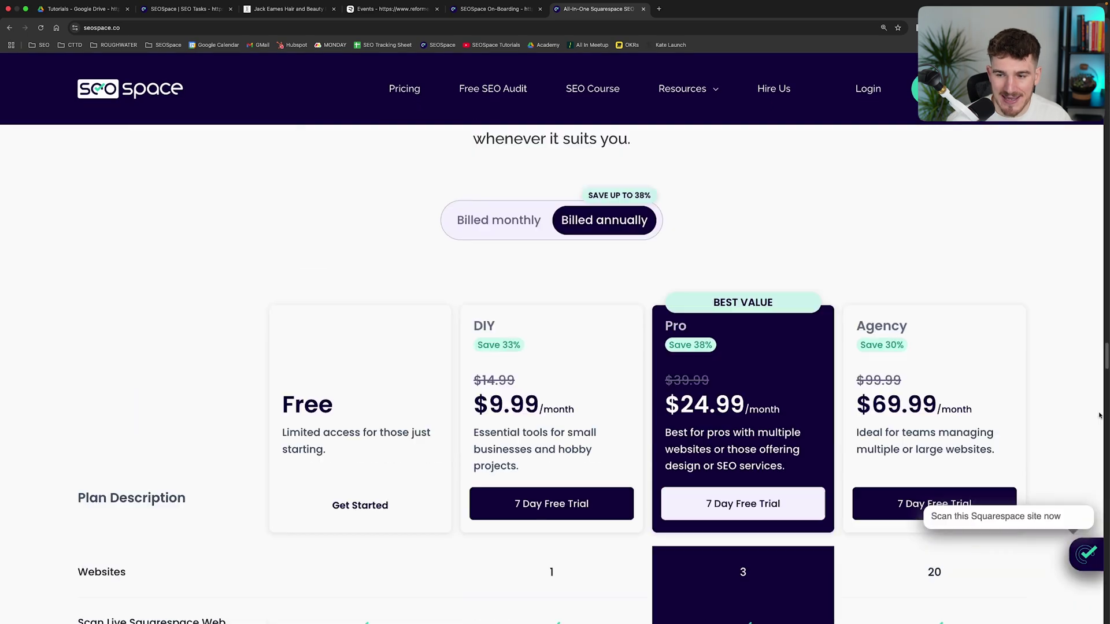
pyautogui.scroll(5, 603, 439)
pyautogui.scroll(-4, 371, 352)
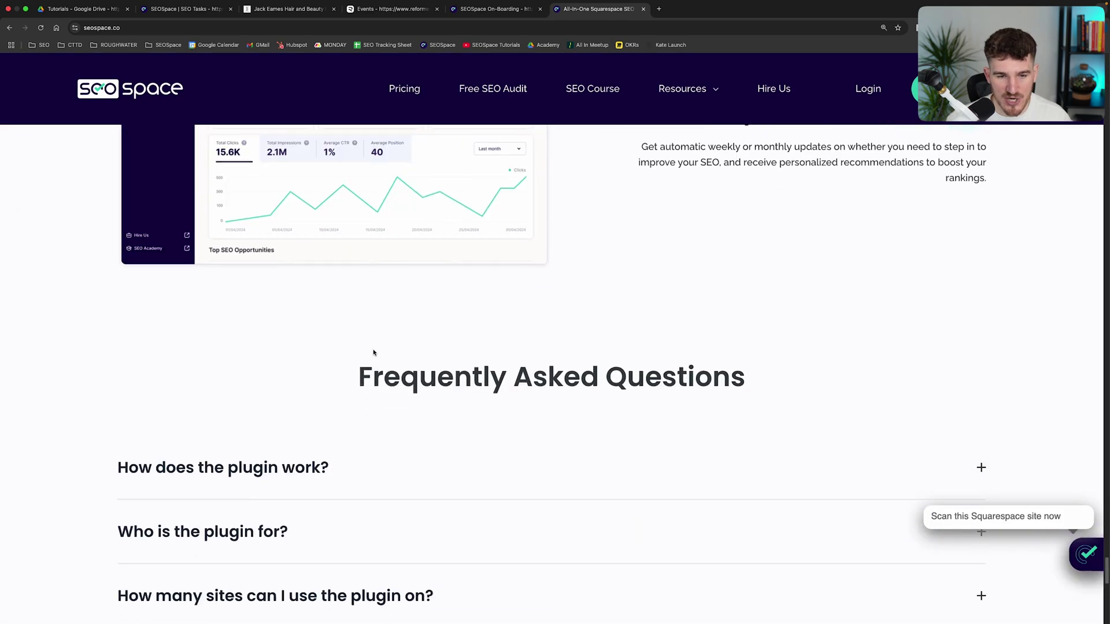
pyautogui.moveTo(312, 164); pyautogui.dragTo(795, 191)
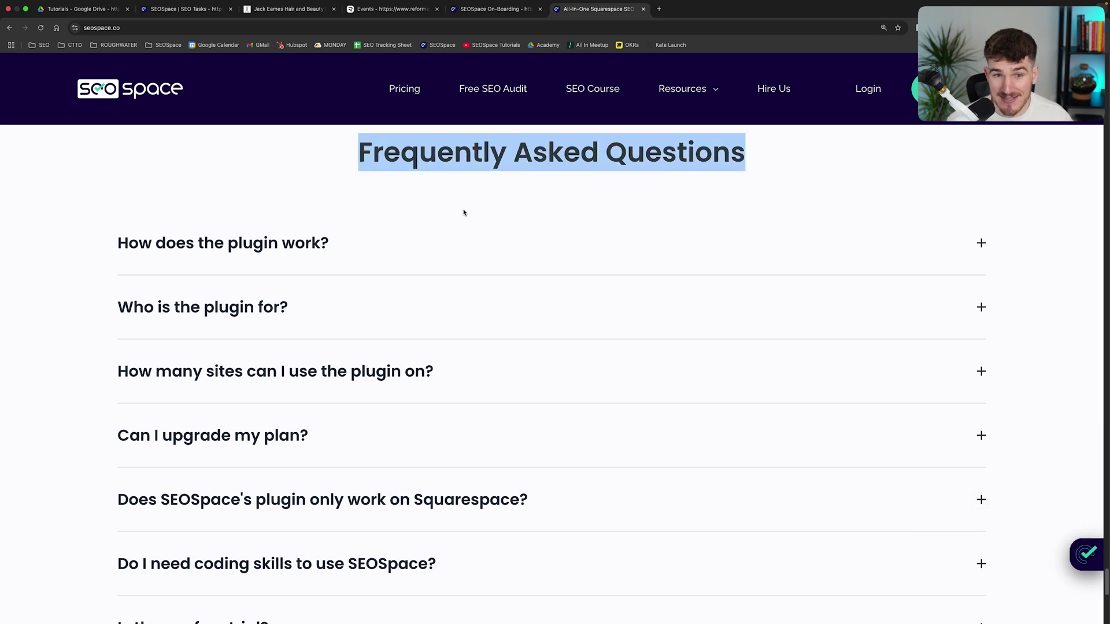
pyautogui.click(192, 247)
pyautogui.click(235, 251)
pyautogui.click(258, 367)
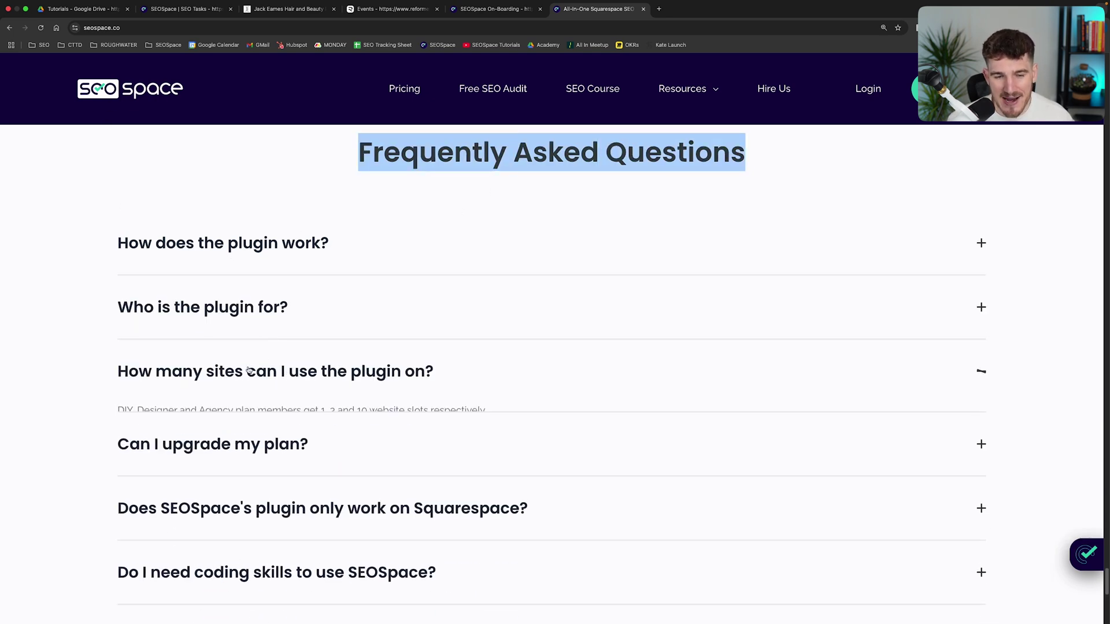
pyautogui.click(161, 393)
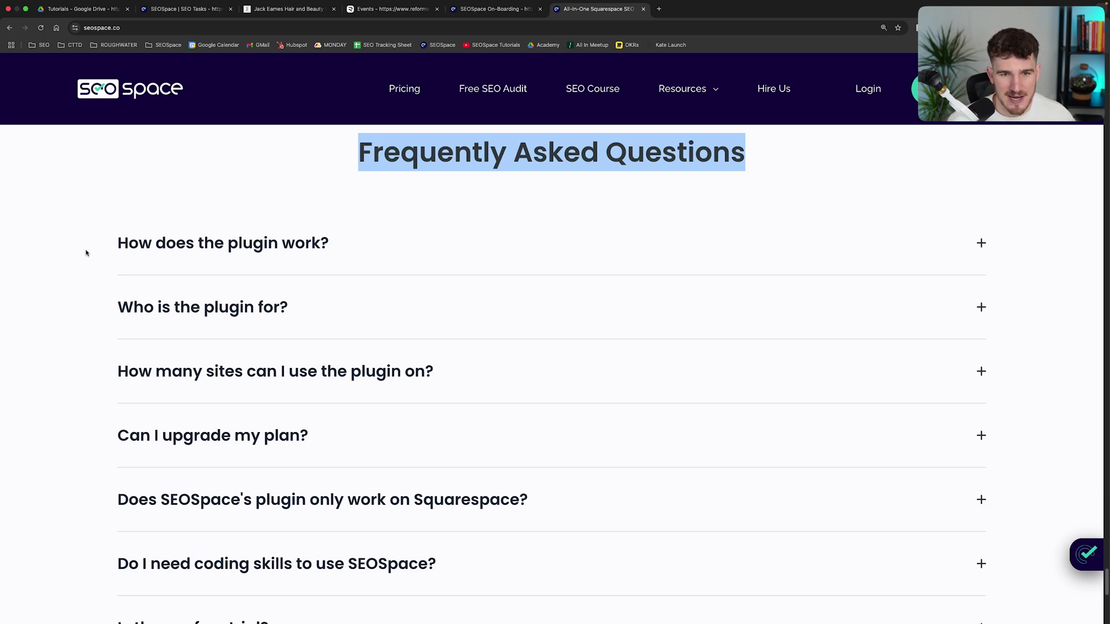
# Step: Read the Track & Improve description, then return to SEO Tasks and highlight the /events row's issue
pyautogui.scroll(10, 145, 274)
pyautogui.scroll(-3, 842, 398)
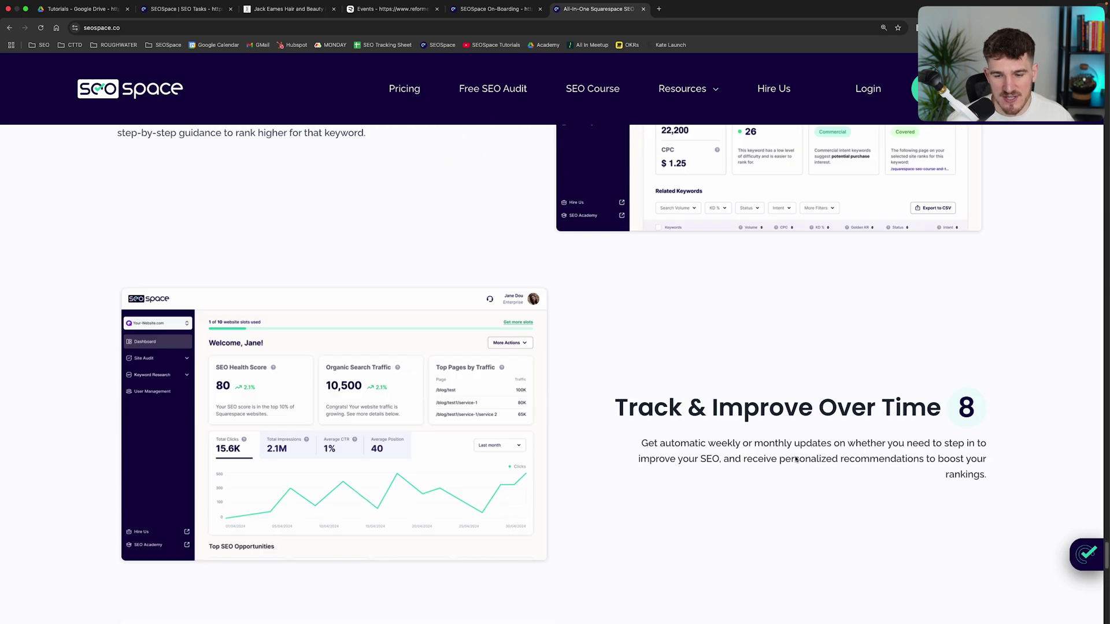
pyautogui.tripleClick(761, 368)
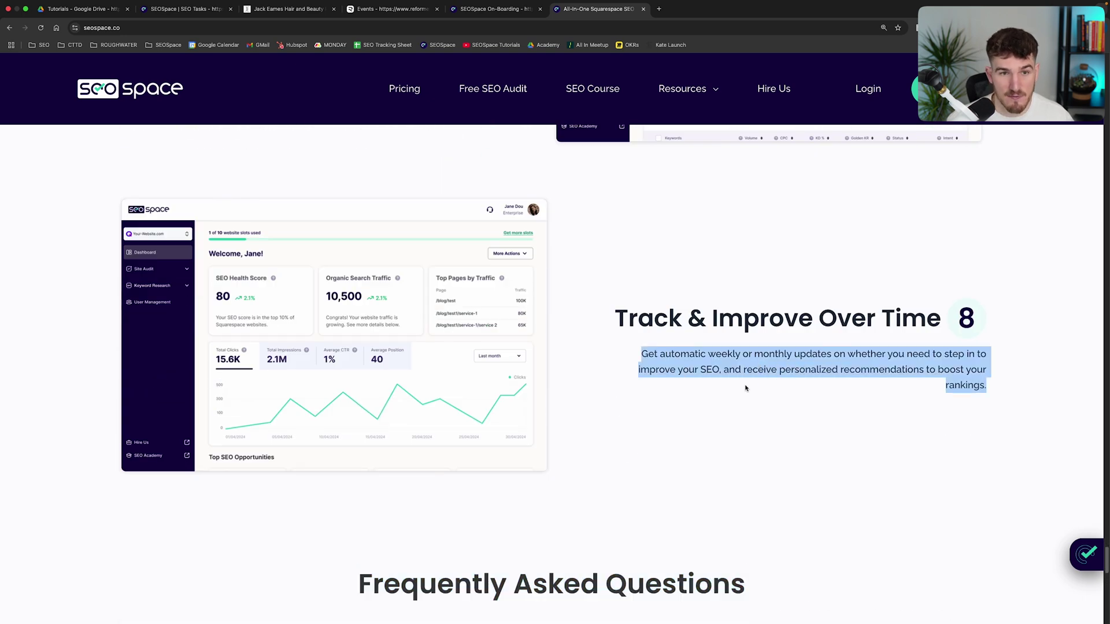
pyautogui.press('super+2')
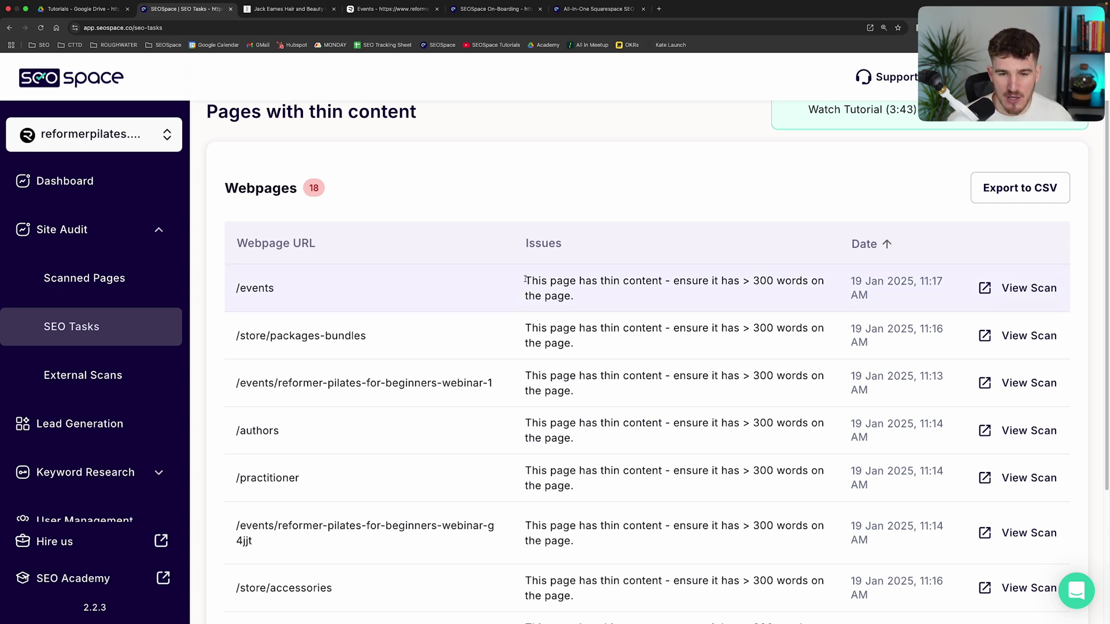
pyautogui.tripleClick(584, 296)
# Step: Open the /events scan on its Live URL and review the plugin's 25% score results
pyautogui.click(603, 191)
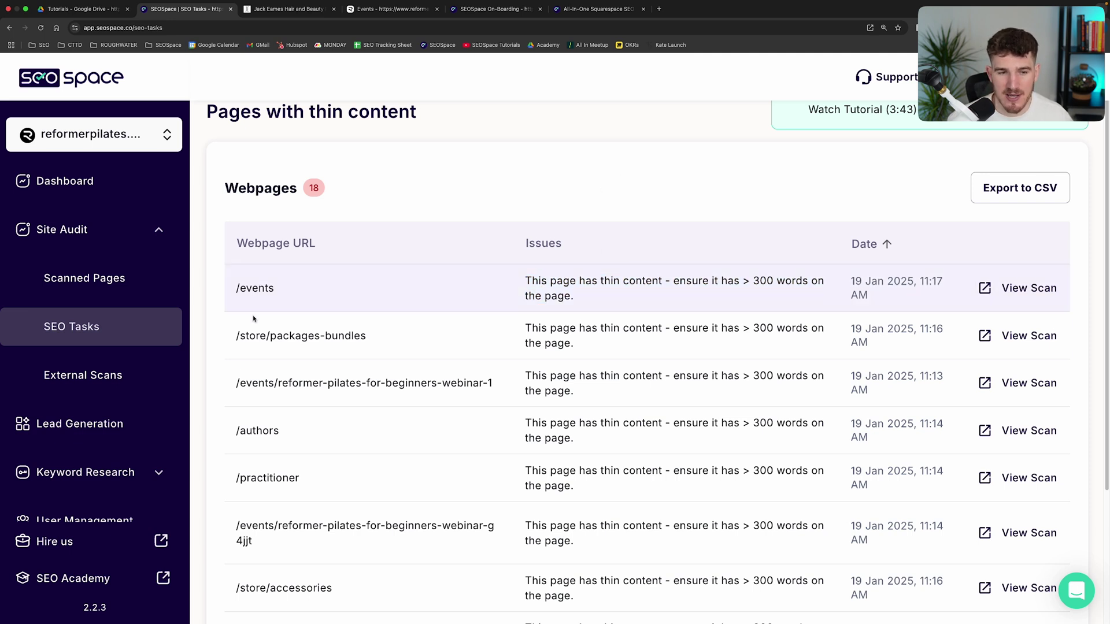
pyautogui.click(1010, 293)
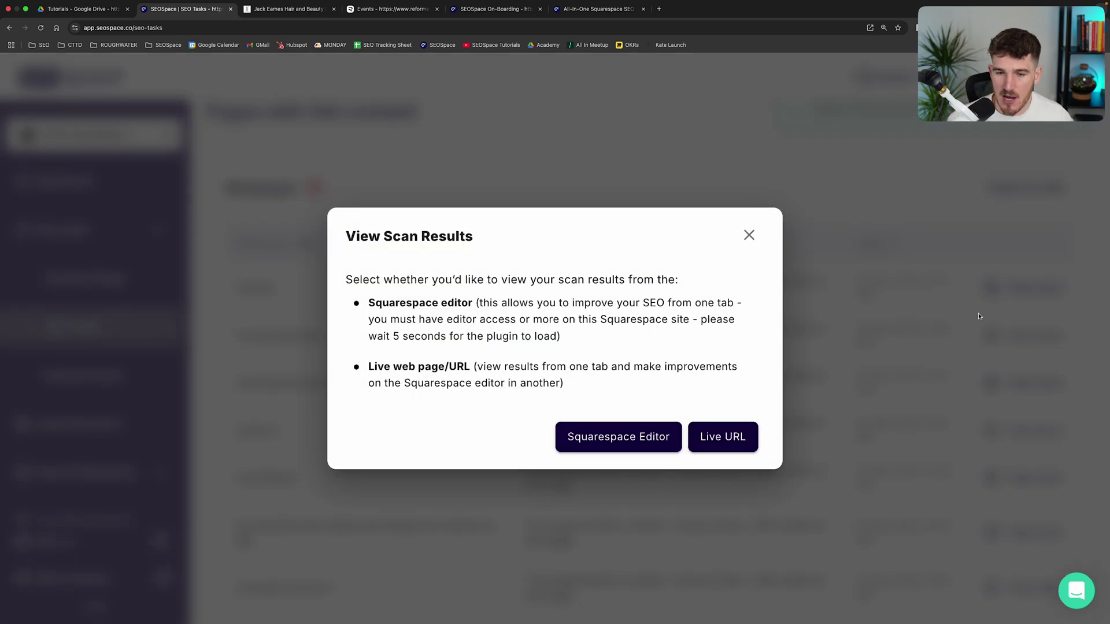
pyautogui.click(741, 437)
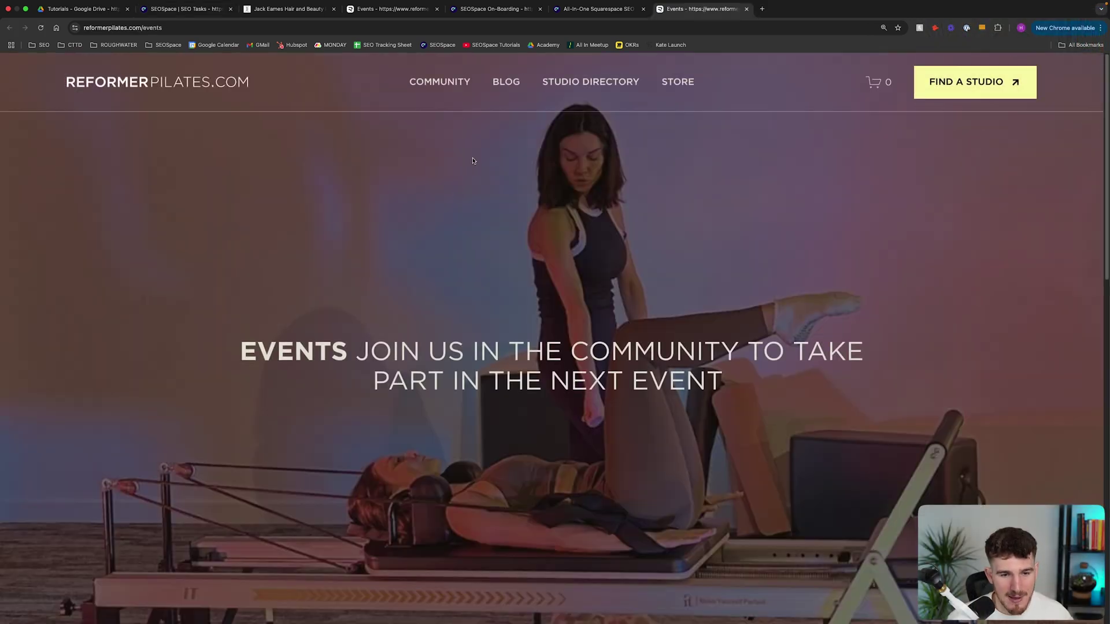
pyautogui.scroll(-10, 380, 300)
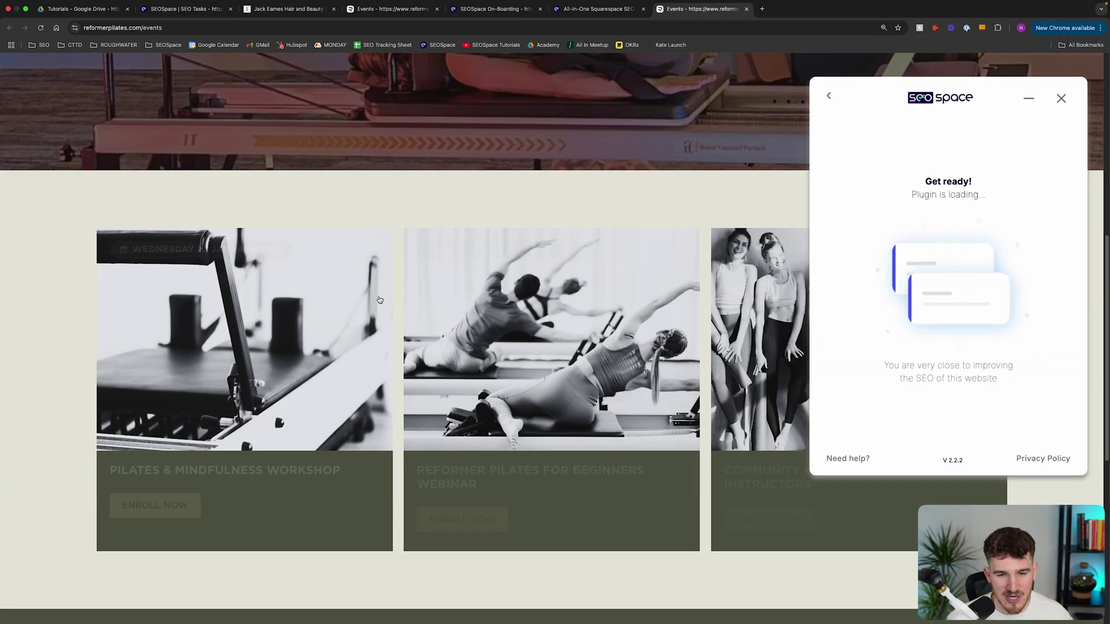
pyautogui.scroll(-6, 379, 300)
pyautogui.scroll(2, 327, 295)
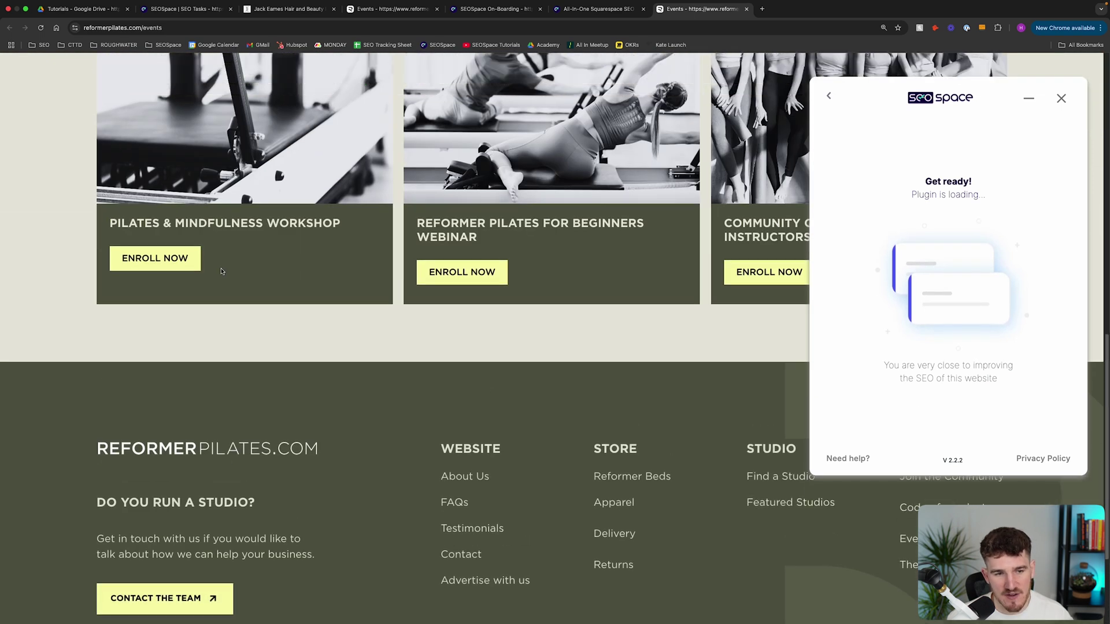
pyautogui.scroll(10, 221, 271)
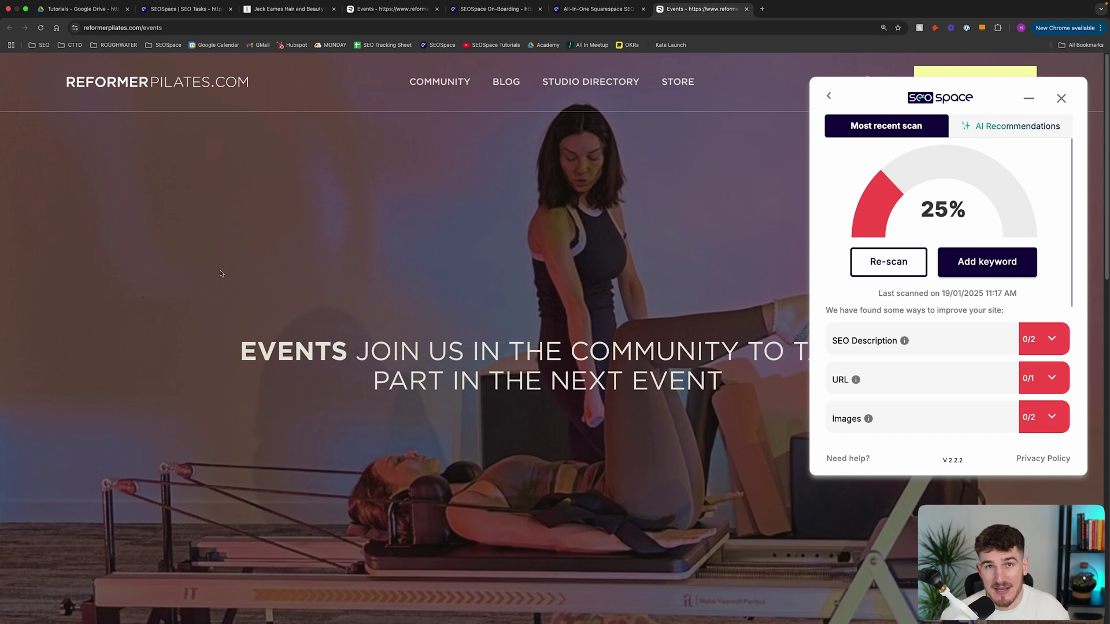
pyautogui.click(492, 11)
# Step: Tick /events under Skip Pages in Audit, making 3 of 117 URLs skipped, then return to Events
pyautogui.scroll(-1, 456, 232)
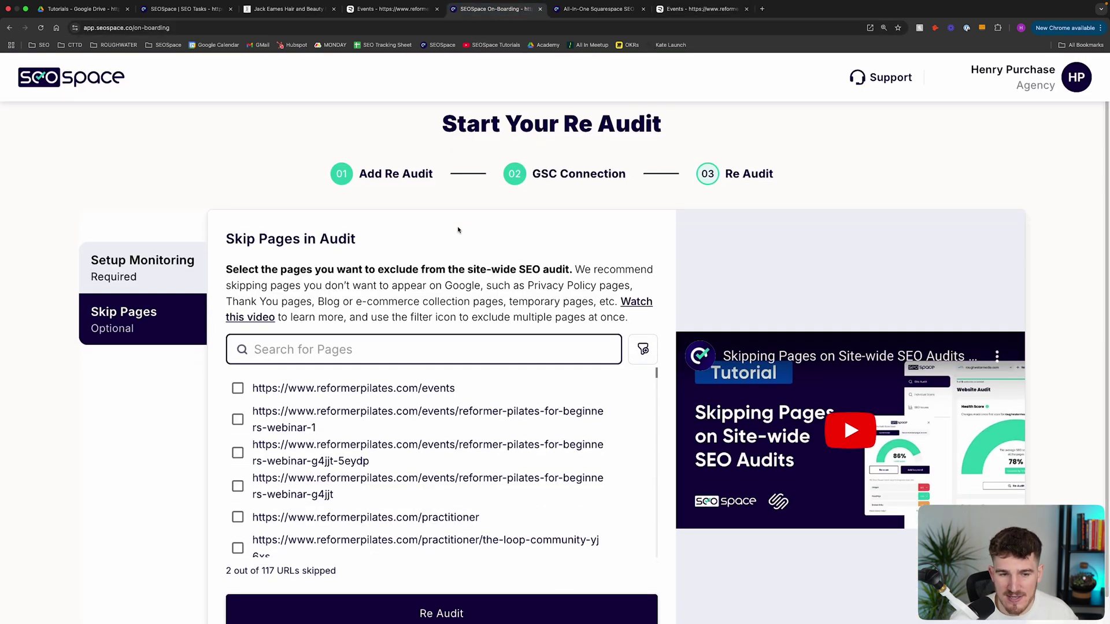
pyautogui.moveTo(228, 239); pyautogui.dragTo(376, 246)
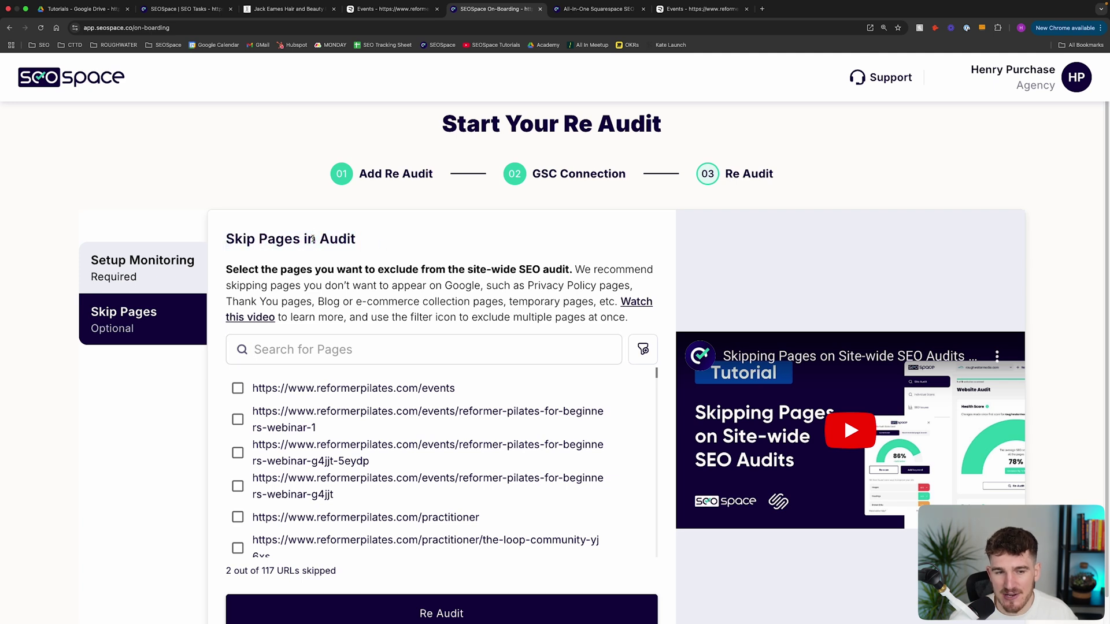
pyautogui.tripleClick(312, 237)
pyautogui.scroll(-1, 394, 231)
pyautogui.click(389, 226)
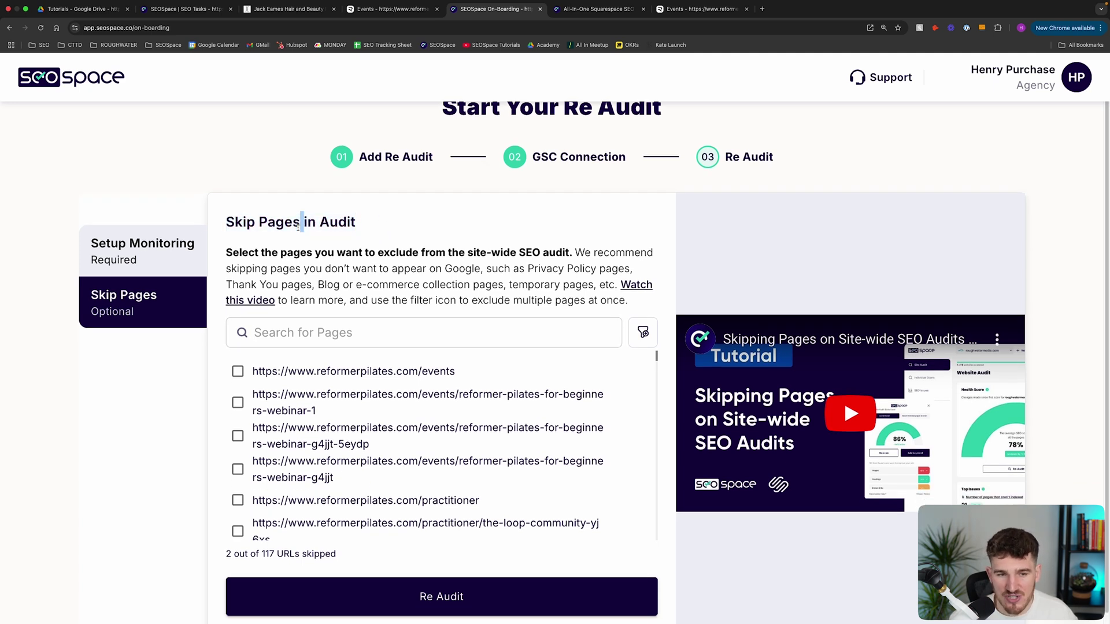
pyautogui.tripleClick(301, 222)
pyautogui.click(404, 227)
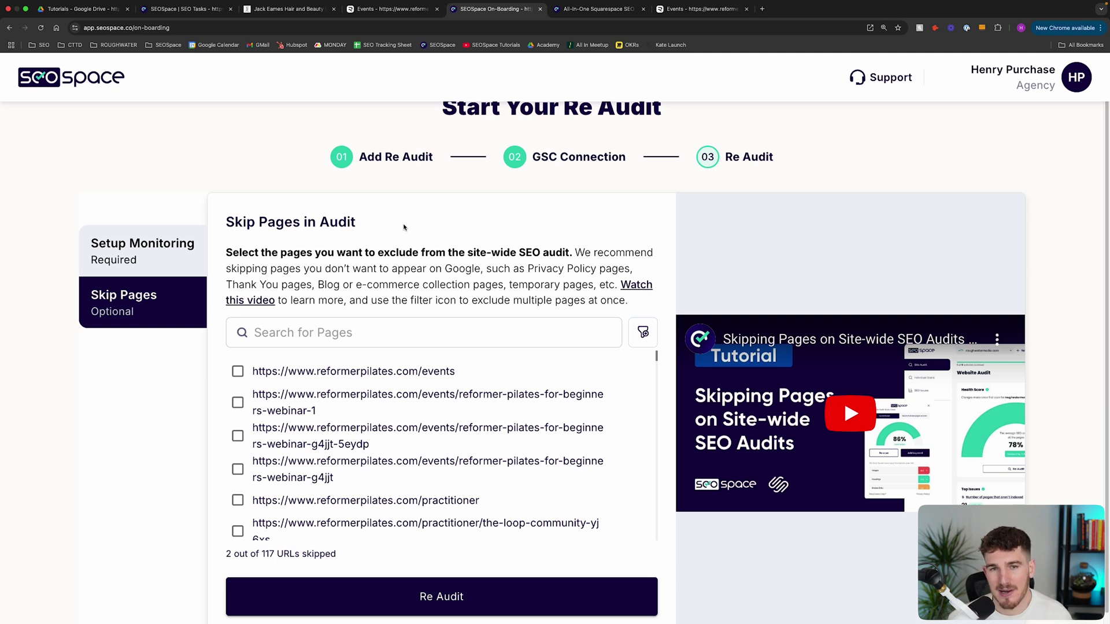
pyautogui.scroll(-1, 513, 322)
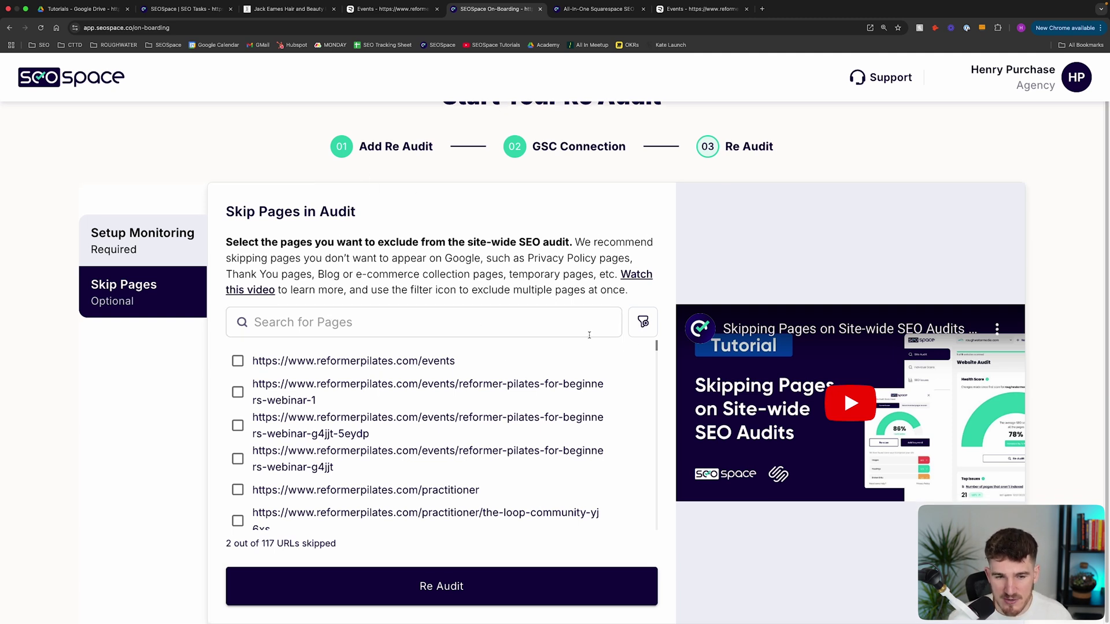
pyautogui.click(237, 361)
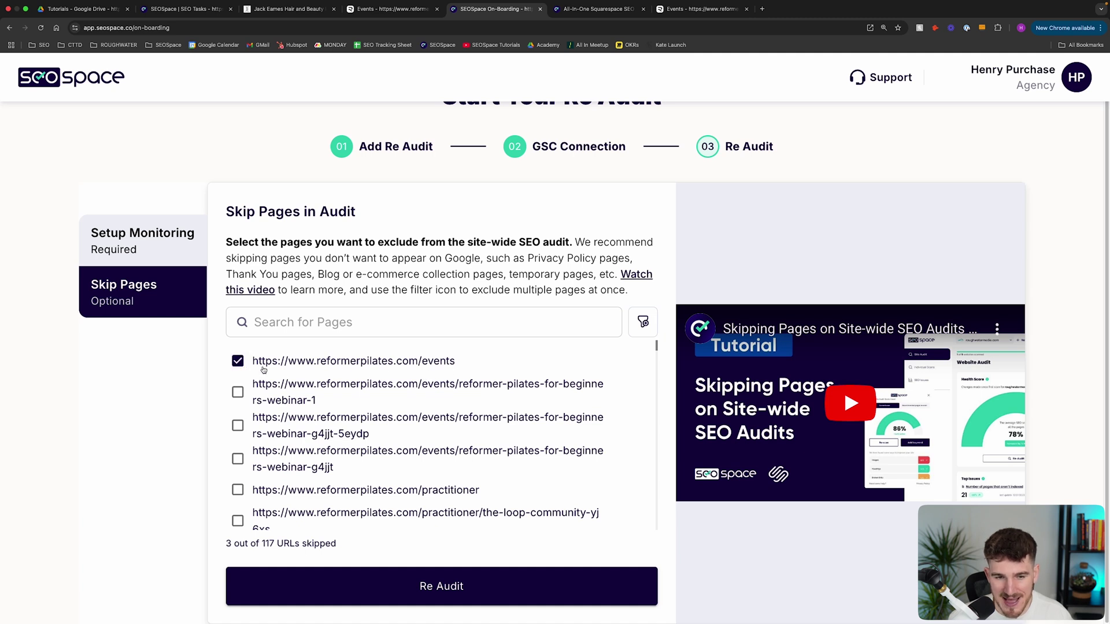
pyautogui.click(425, 9)
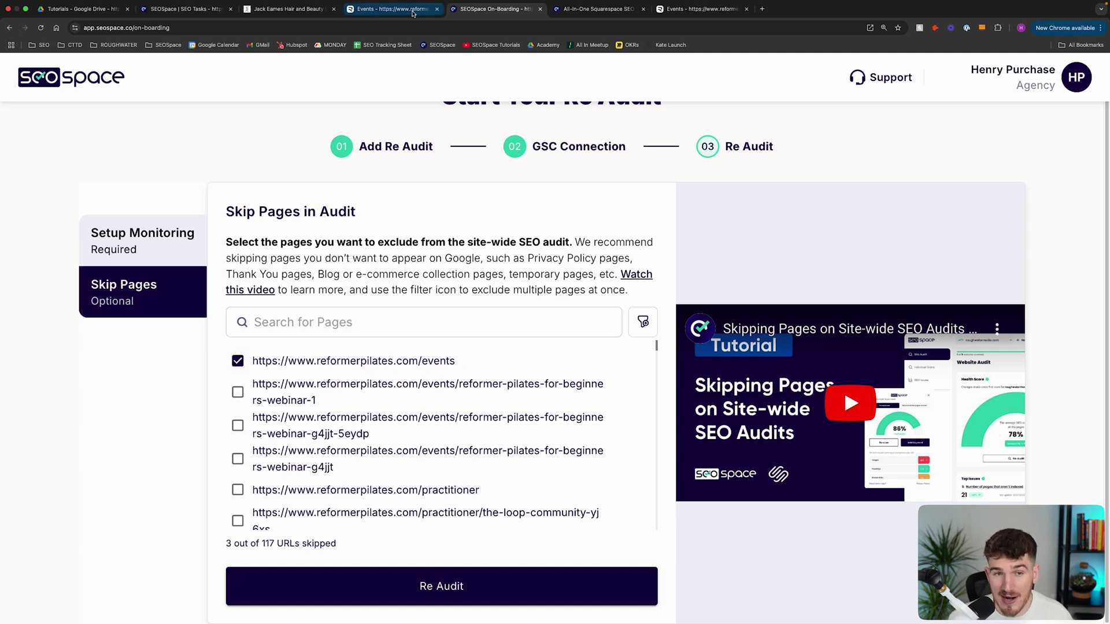